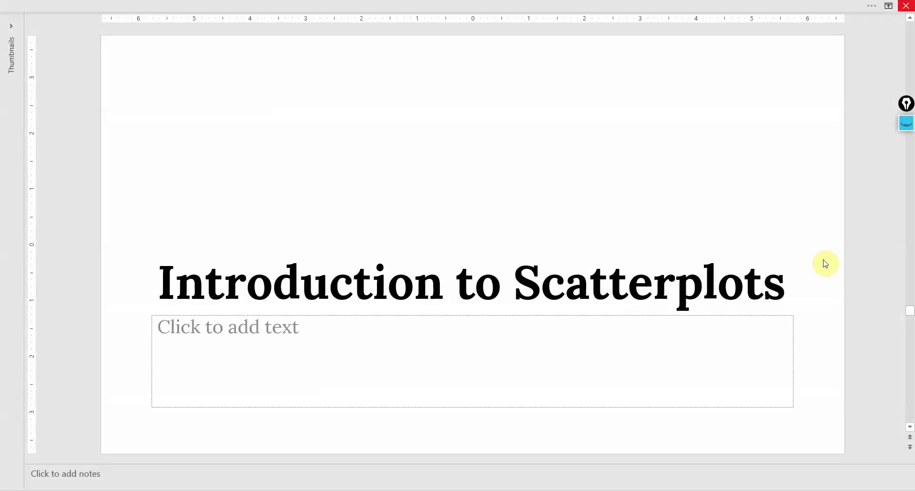
Step: Scroll past the Outline slide to the 'Example – Scatterplots' slide on vision and organizational performance
{"action": "scroll", "coordinate": [826, 263], "scroll_direction": "down", "scroll_amount": 1}
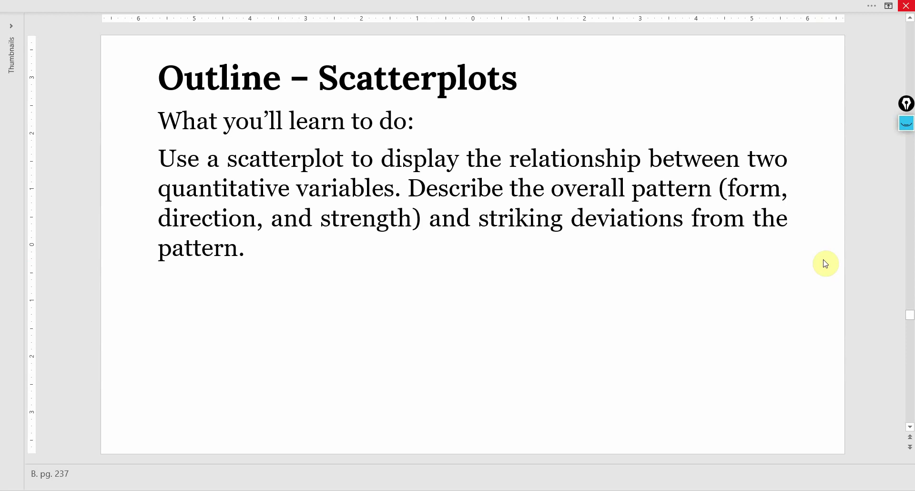
{"action": "scroll", "coordinate": [676, 346], "scroll_direction": "down", "scroll_amount": 1}
{"action": "scroll", "coordinate": [253, 123], "scroll_direction": "up", "scroll_amount": 1}
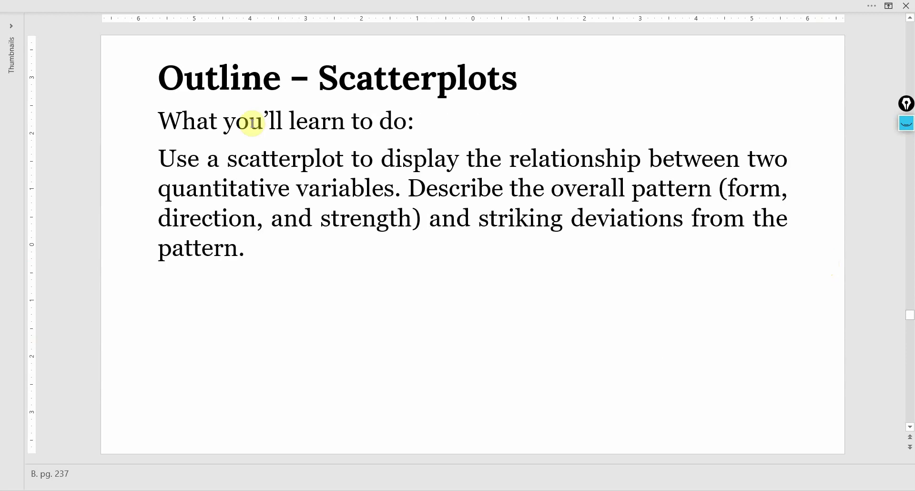
{"action": "scroll", "coordinate": [253, 123], "scroll_direction": "down", "scroll_amount": 1}
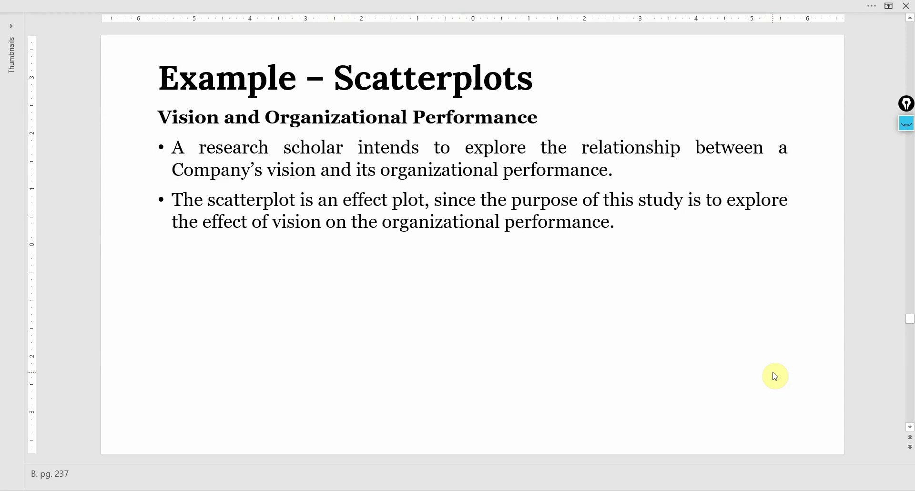
Step: Advance to the Scatterplots slide contrasting positive, negative and neither-type relationships
{"action": "scroll", "coordinate": [775, 377], "scroll_direction": "down", "scroll_amount": 1}
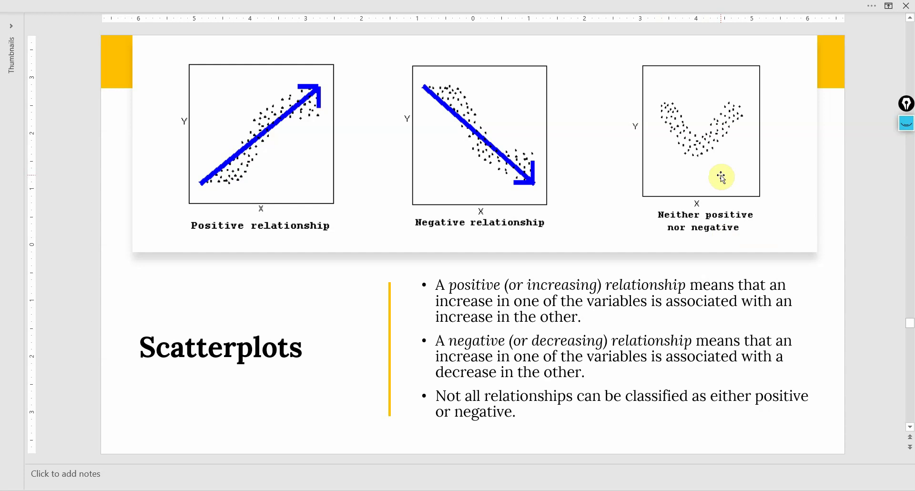
Step: Advance to the linear-form Scatterplots slide with strong and weaker relationship graphs
{"action": "scroll", "coordinate": [723, 179], "scroll_direction": "down", "scroll_amount": 1}
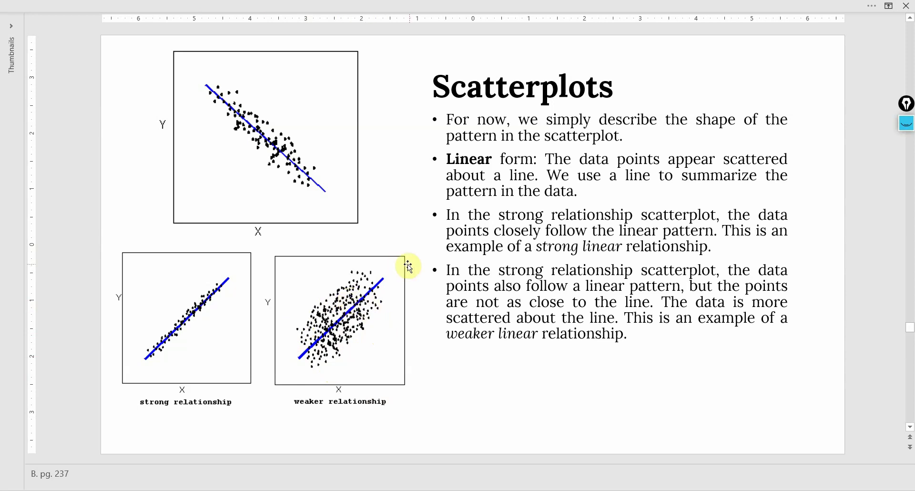
Step: Select the strong and weaker relationship scatterplot pictures, deselect them, and scroll to References
{"action": "left_click", "coordinate": [204, 325]}
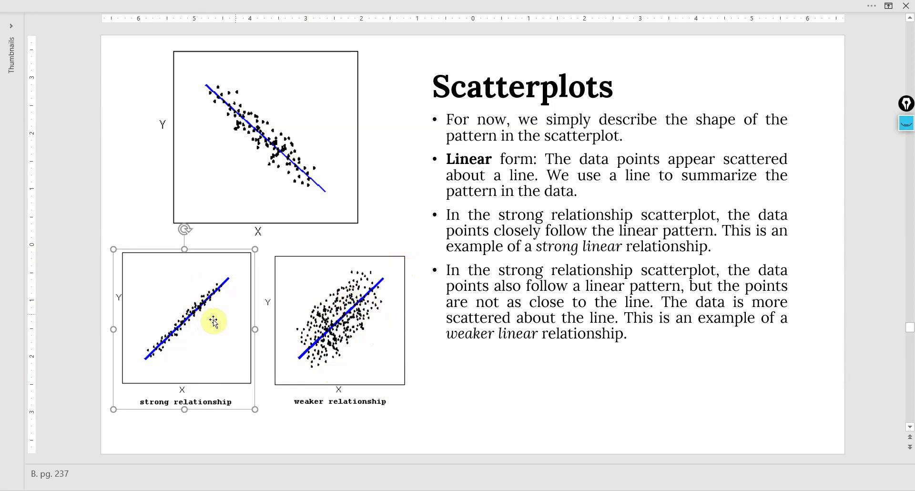
{"action": "left_click", "coordinate": [376, 336]}
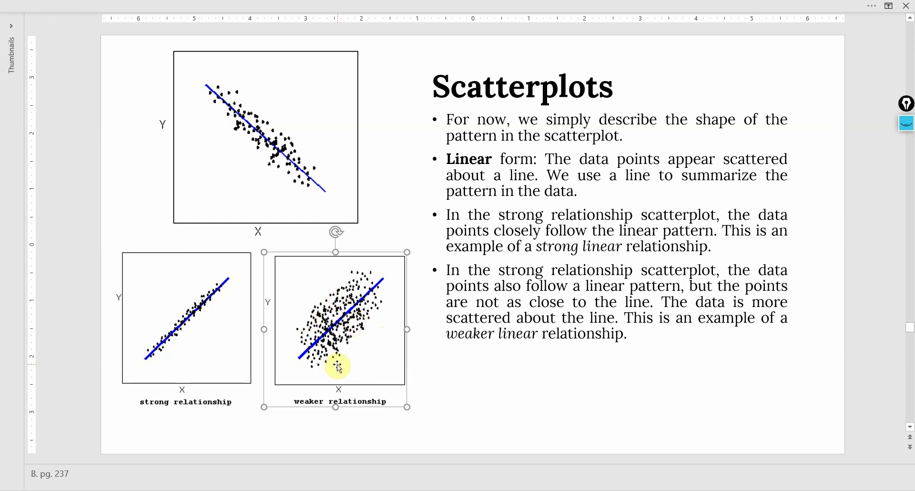
{"action": "left_click", "coordinate": [777, 446]}
{"action": "scroll", "coordinate": [779, 447], "scroll_direction": "down", "scroll_amount": 1}
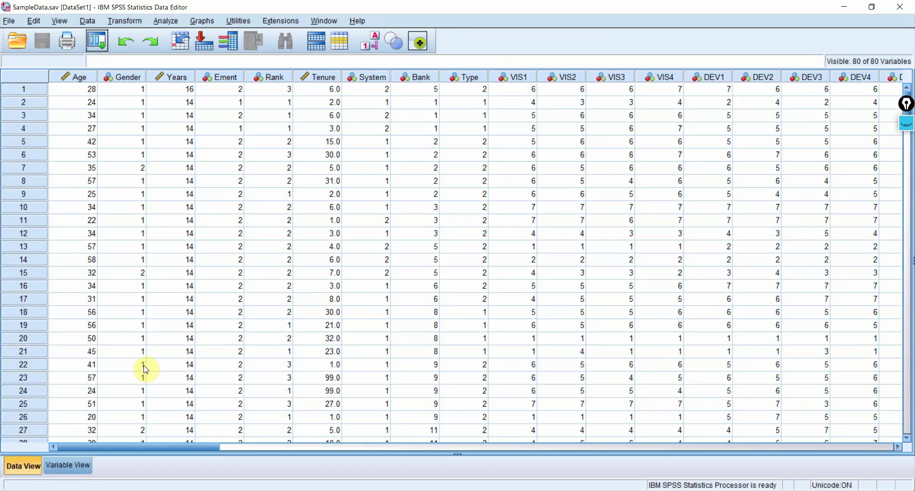
Step: Select the VIS1–VIS4 data columns, then highlight their rows in Variable View
{"action": "left_click_drag", "start_coordinate": [517, 76], "coordinate": [668, 74]}
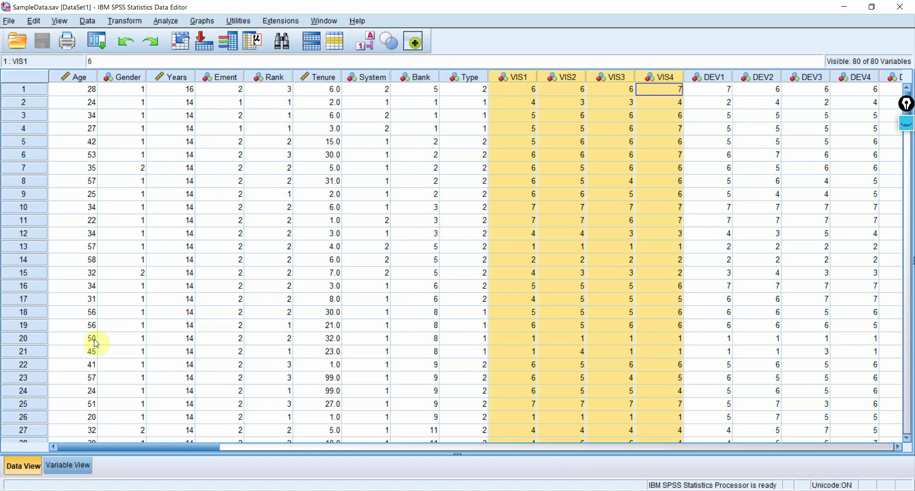
{"action": "left_click", "coordinate": [60, 464]}
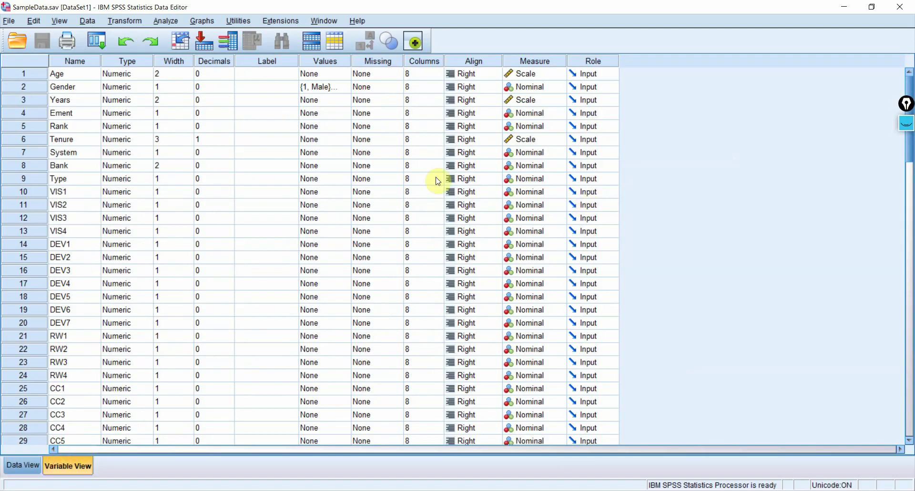
{"action": "left_click_drag", "start_coordinate": [27, 193], "coordinate": [23, 231]}
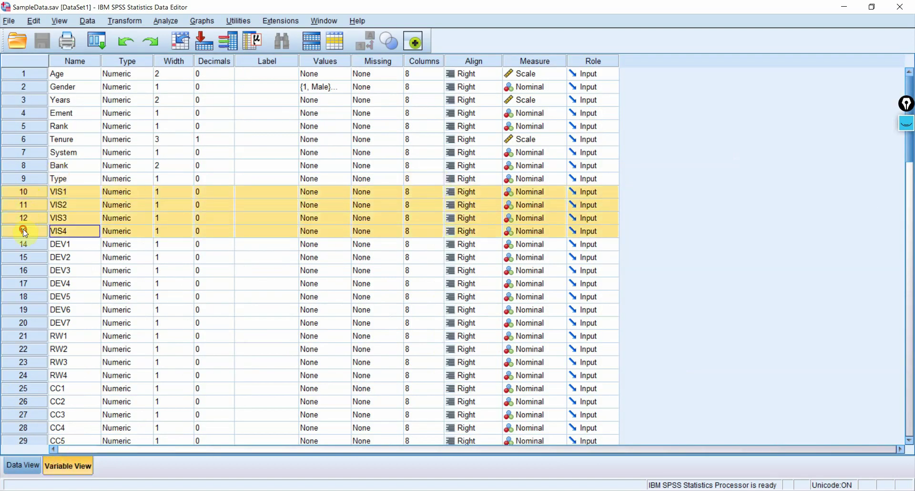
{"action": "left_click_drag", "start_coordinate": [910, 153], "coordinate": [910, 309]}
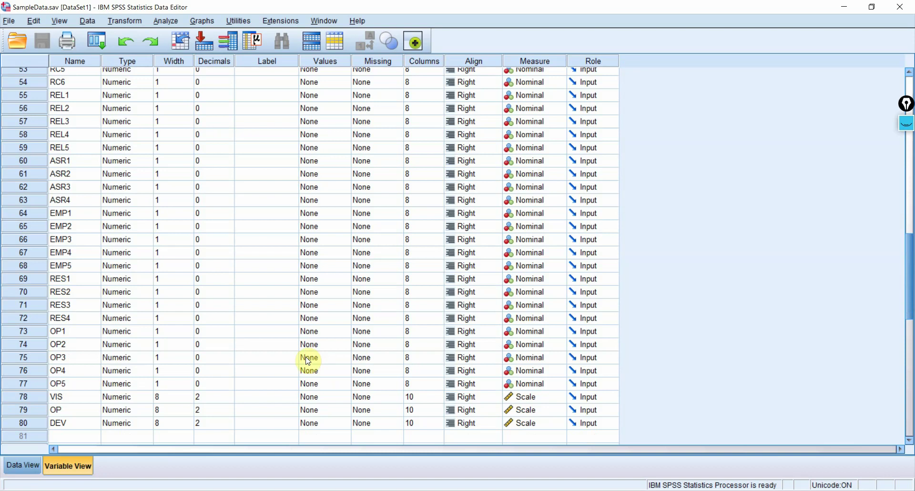
Step: Highlight the OP1–OP5 variable rows, then clear the selection and dismiss the decimal places warning
{"action": "left_click_drag", "start_coordinate": [37, 333], "coordinate": [32, 380]}
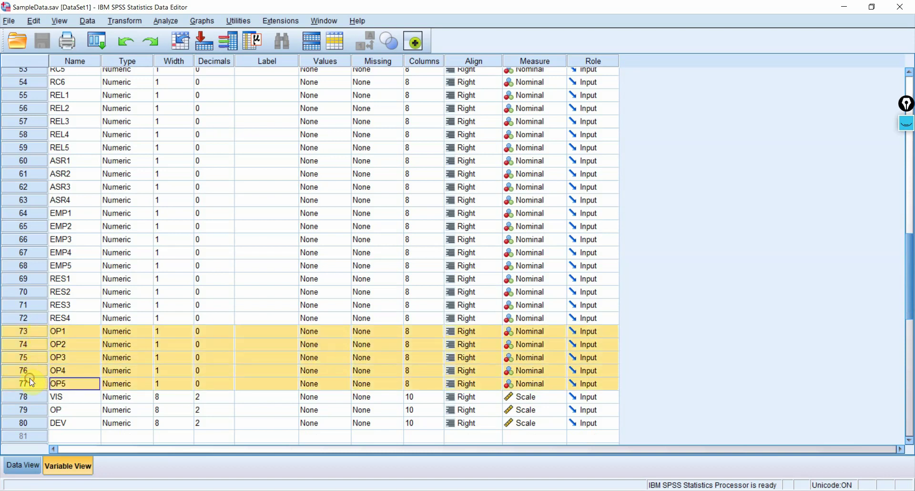
{"action": "left_click", "coordinate": [224, 187]}
{"action": "left_click", "coordinate": [229, 185]}
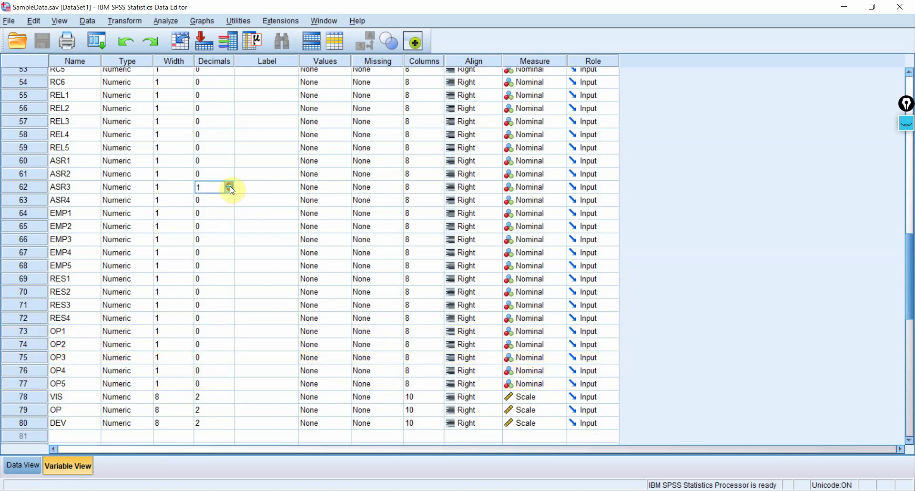
{"action": "left_click", "coordinate": [97, 149]}
{"action": "left_click", "coordinate": [562, 218]}
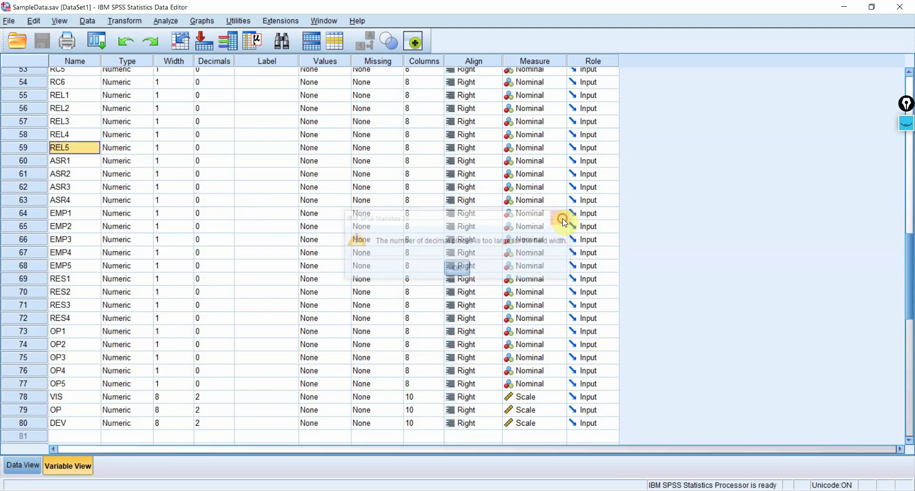
{"action": "left_click_drag", "start_coordinate": [910, 269], "coordinate": [909, 109]}
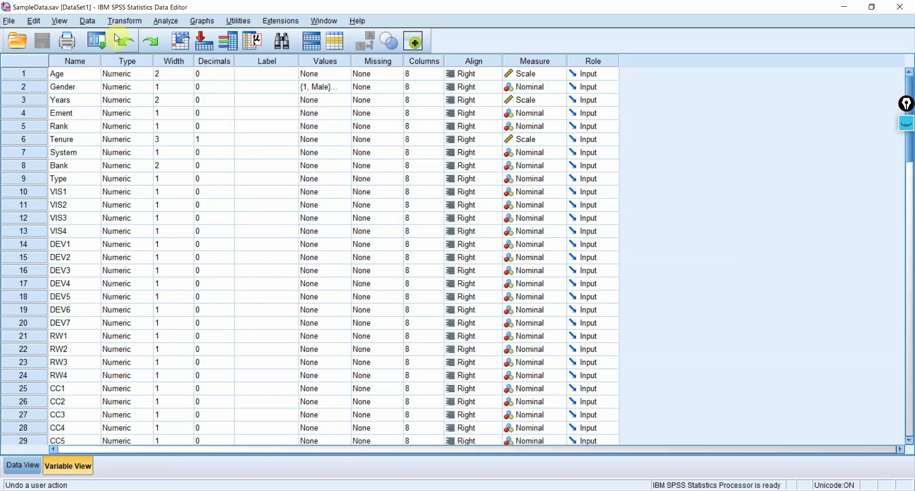
{"action": "left_click", "coordinate": [123, 21]}
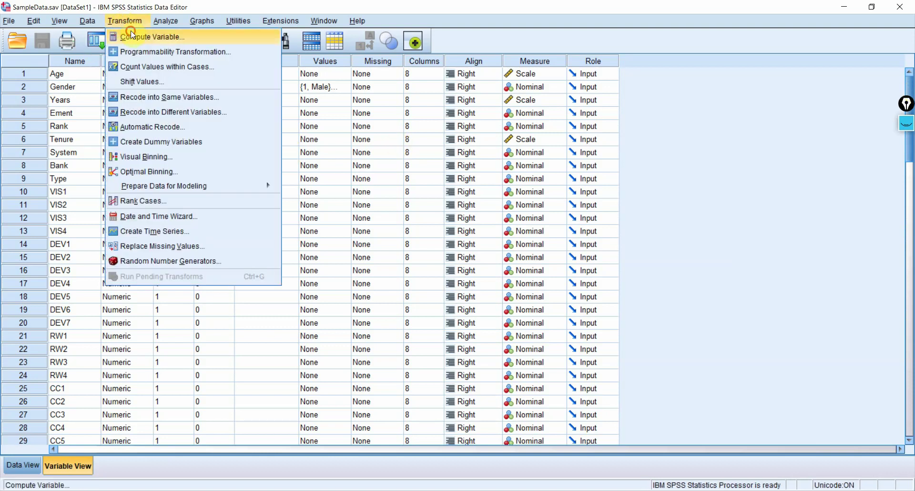
Step: Compute VIS as Mean(VIS1,VIS2,VIS3,VIS4), overwriting the existing VIS variable
{"action": "left_click", "coordinate": [132, 35]}
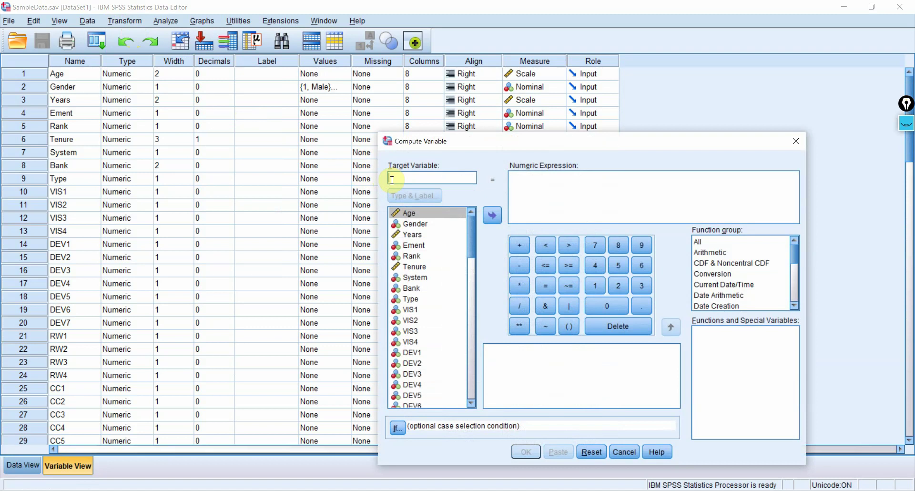
{"action": "type", "text": "T"}
{"action": "left_click", "coordinate": [559, 203]}
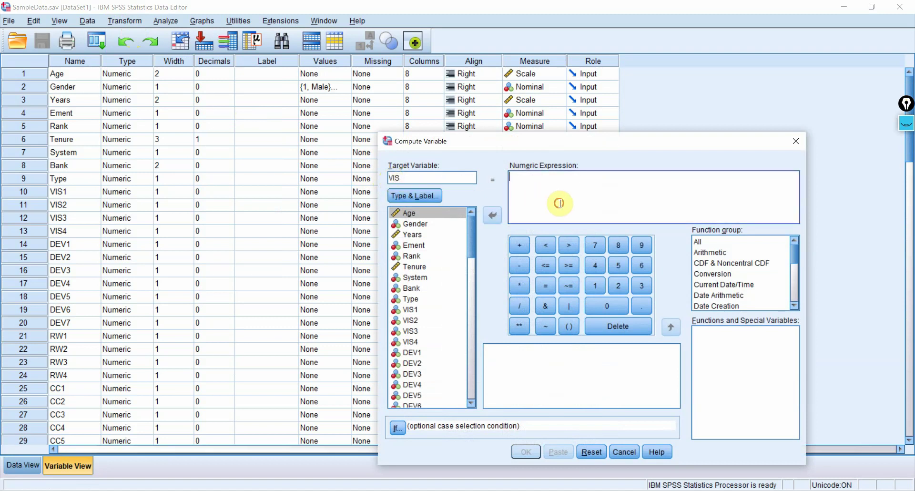
{"action": "type", "text": "Mean(VIS1,VIS2,VIS3,VIS4"}
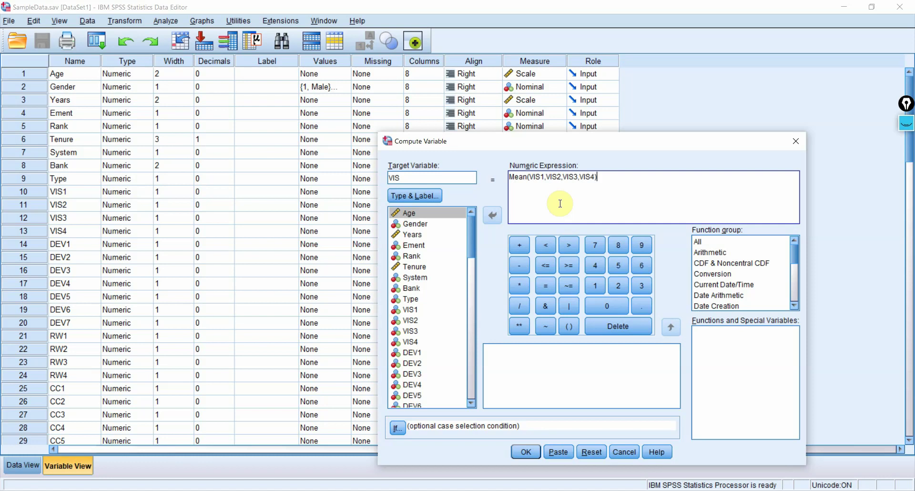
{"action": "key", "text": "shift+Left"}
{"action": "key", "text": "shift+Left"}
{"action": "key", "text": "shift+Left"}
{"action": "key", "text": "shift+Left"}
{"action": "key", "text": "shift+Left"}
{"action": "key", "text": "shift+Left"}
{"action": "key", "text": "shift+Left"}
{"action": "key", "text": "shift+Left"}
{"action": "key", "text": "shift+Left"}
{"action": "key", "text": "shift+Left"}
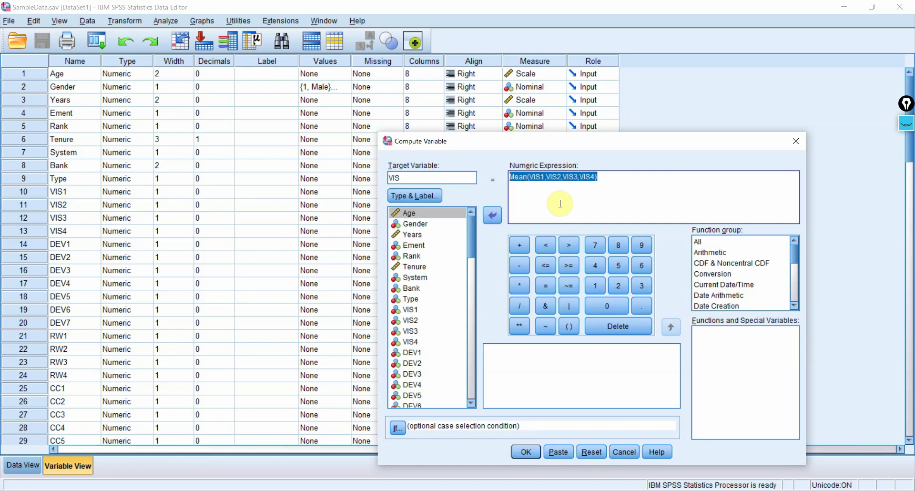
{"action": "left_click", "coordinate": [528, 452]}
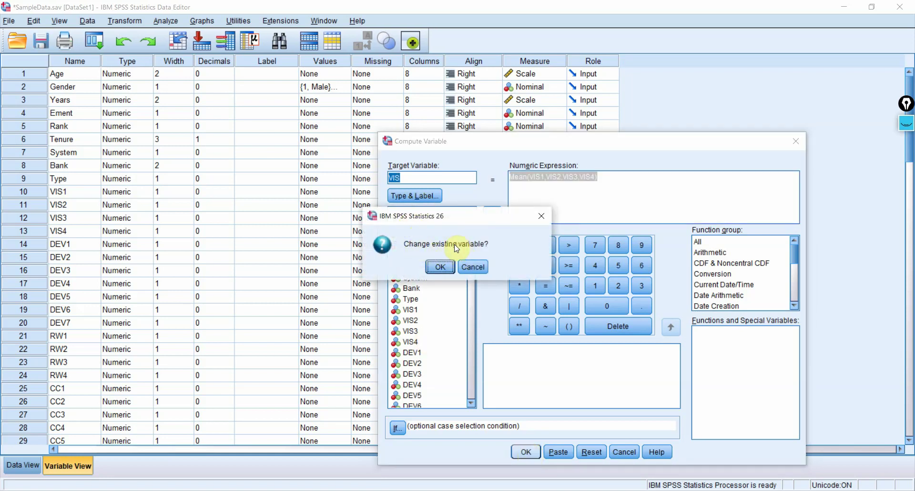
{"action": "left_click", "coordinate": [439, 267]}
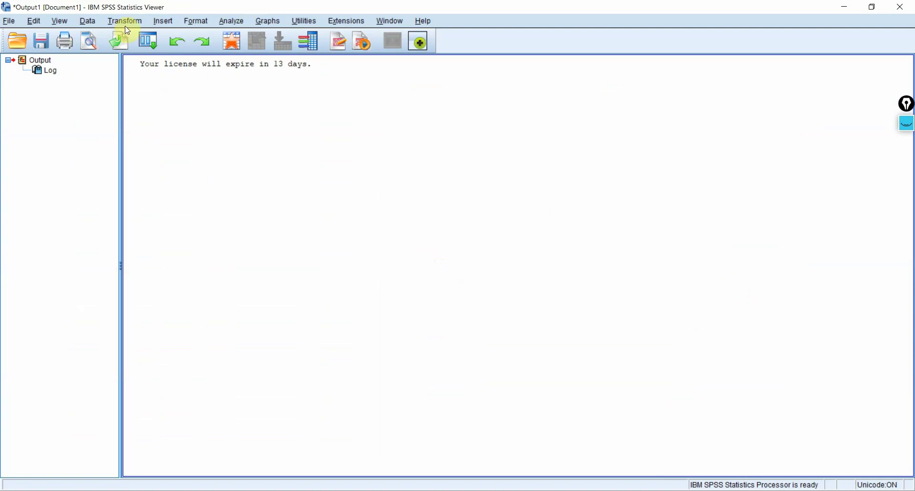
Step: Close the resulting Output Viewer without saving it
{"action": "left_click", "coordinate": [901, 7]}
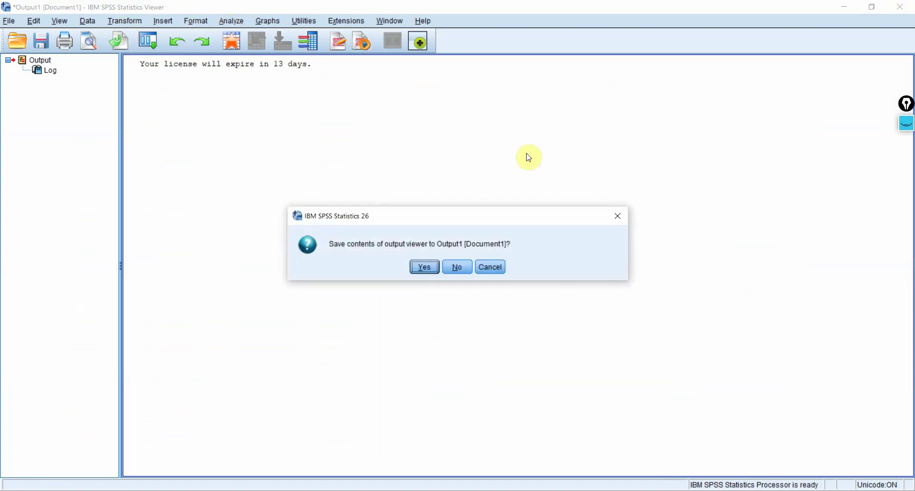
{"action": "left_click", "coordinate": [457, 267]}
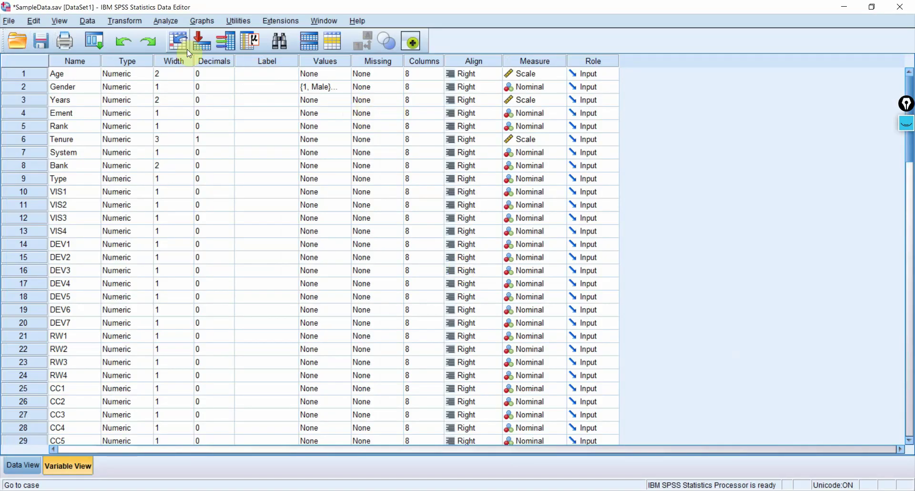
{"action": "left_click", "coordinate": [115, 21]}
Step: Compute OP as Mean(OP1,OP2,OP3,OP4,OP5), confirming the change to the existing variable
{"action": "left_click", "coordinate": [143, 35]}
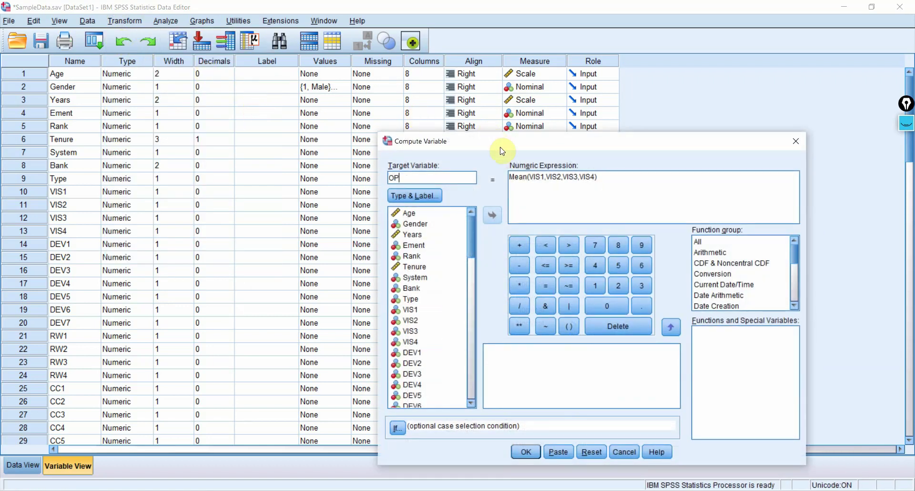
{"action": "left_click", "coordinate": [534, 178]}
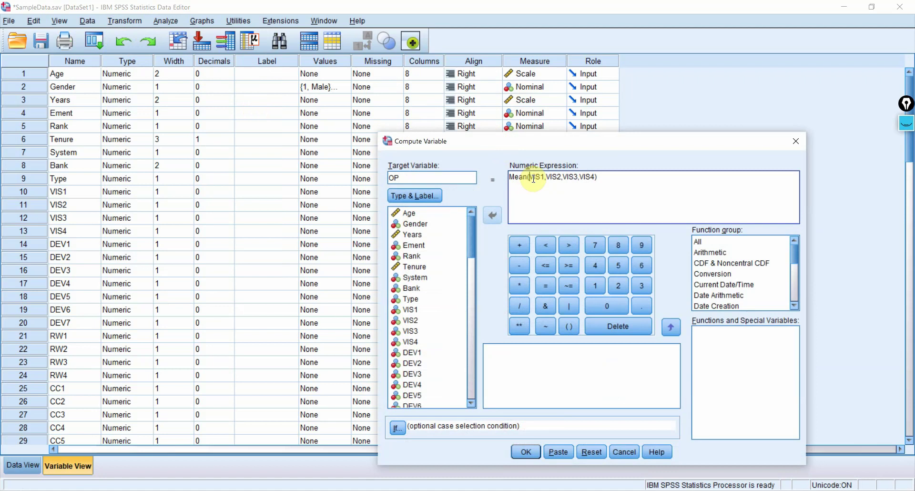
{"action": "key", "text": "shift+End"}
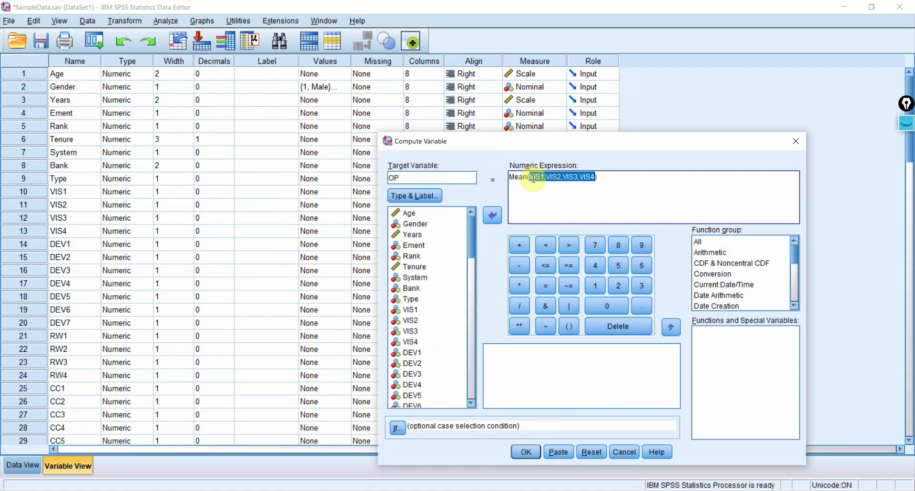
{"action": "type", "text": "OP1)"}
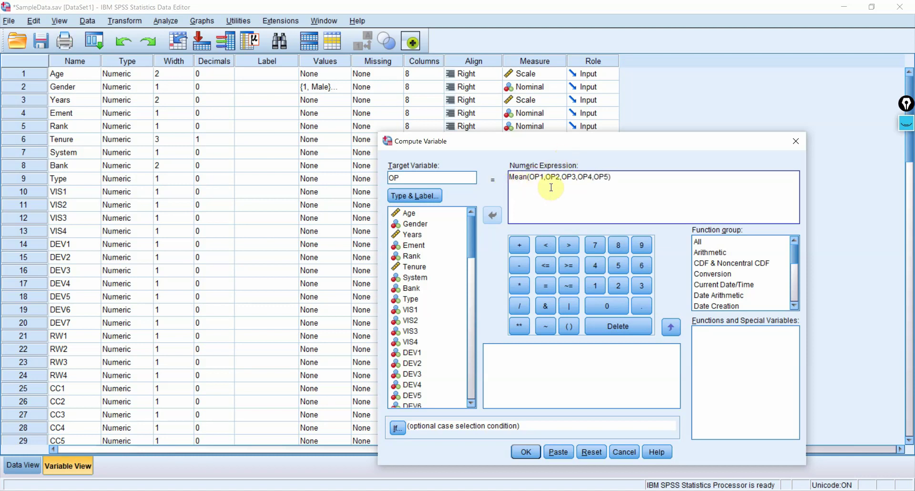
{"action": "left_click", "coordinate": [519, 453]}
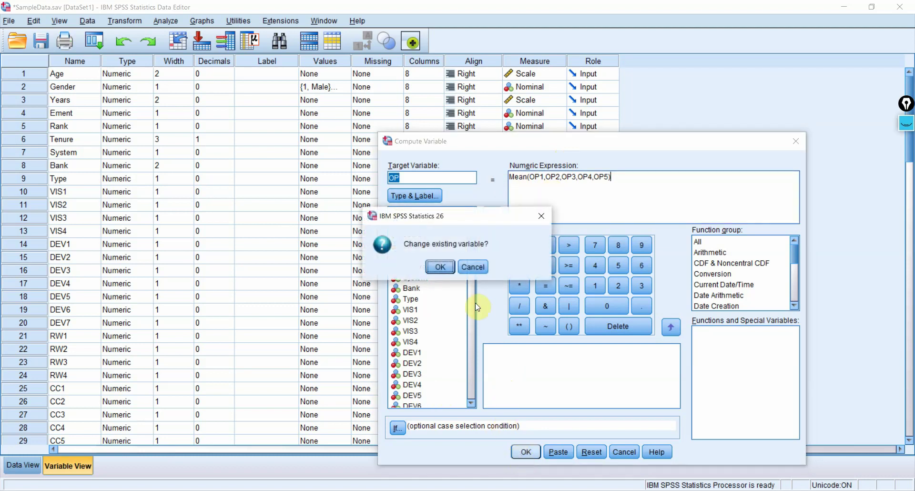
{"action": "left_click", "coordinate": [431, 267]}
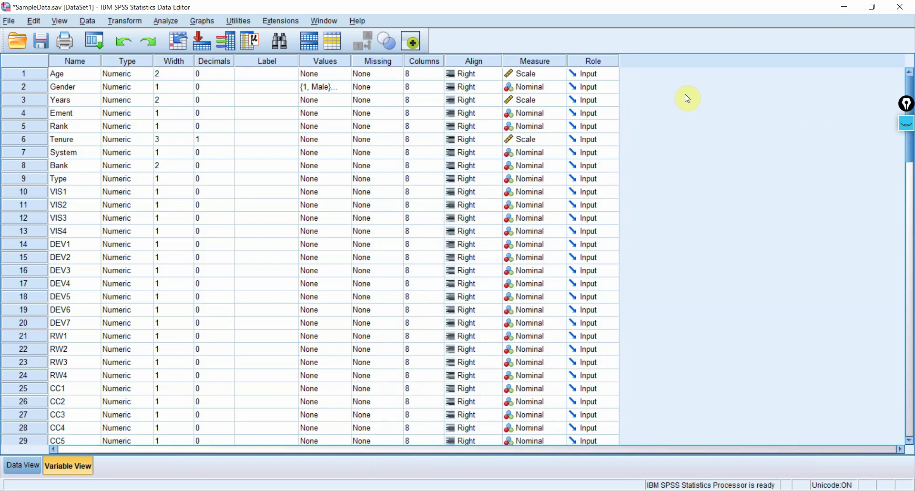
Step: Create a legacy Simple Scatter plot with OP on the Y axis and VIS on the X axis
{"action": "left_click", "coordinate": [197, 21]}
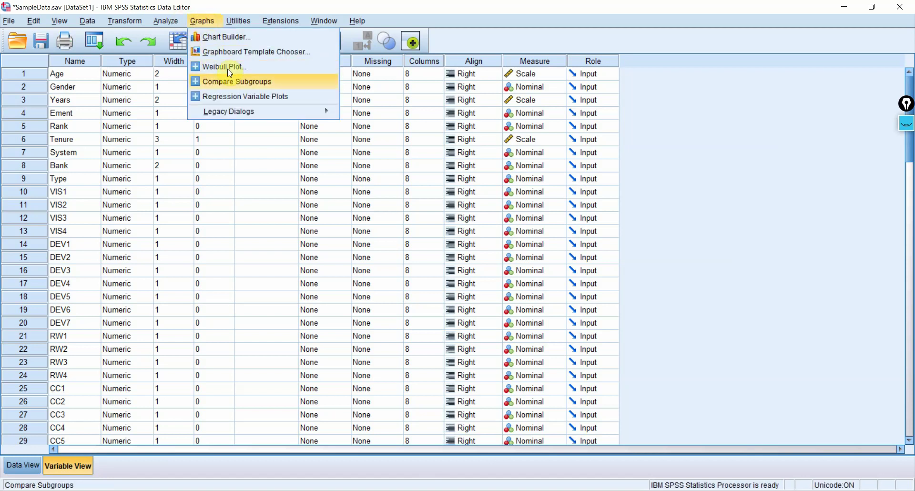
{"action": "mouse_move", "coordinate": [290, 112]}
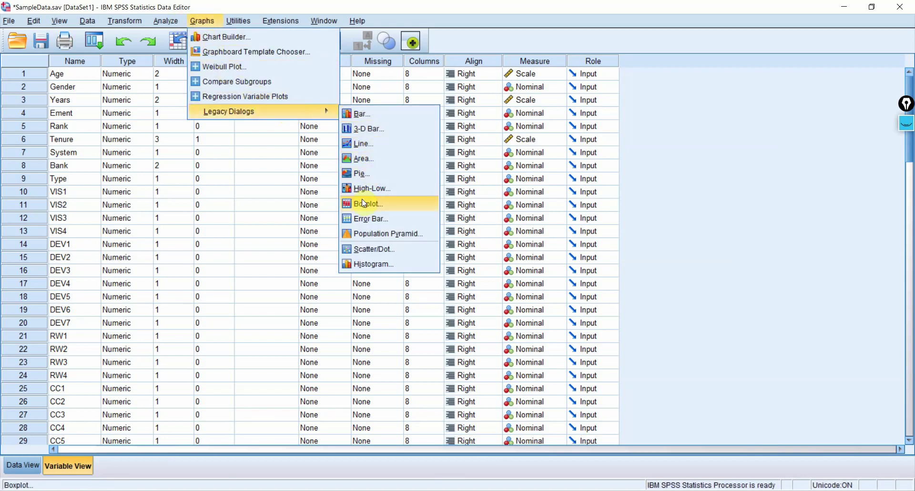
{"action": "left_click", "coordinate": [364, 249]}
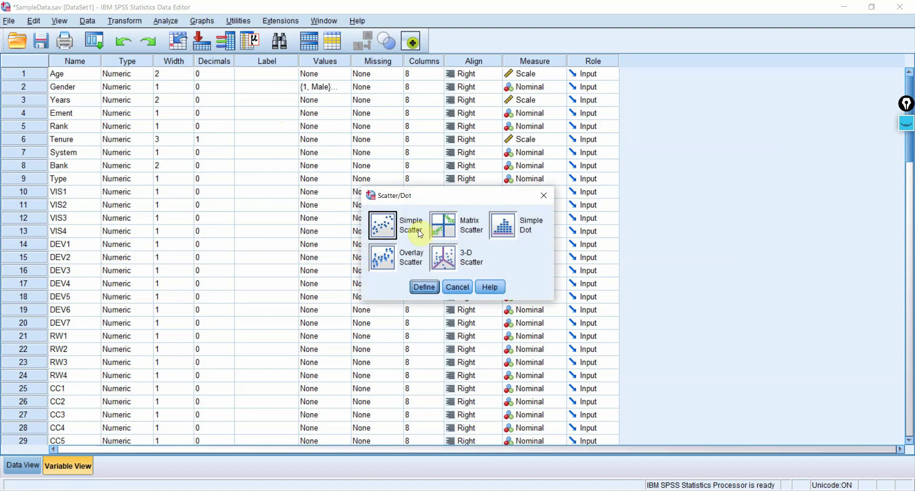
{"action": "left_click", "coordinate": [423, 287]}
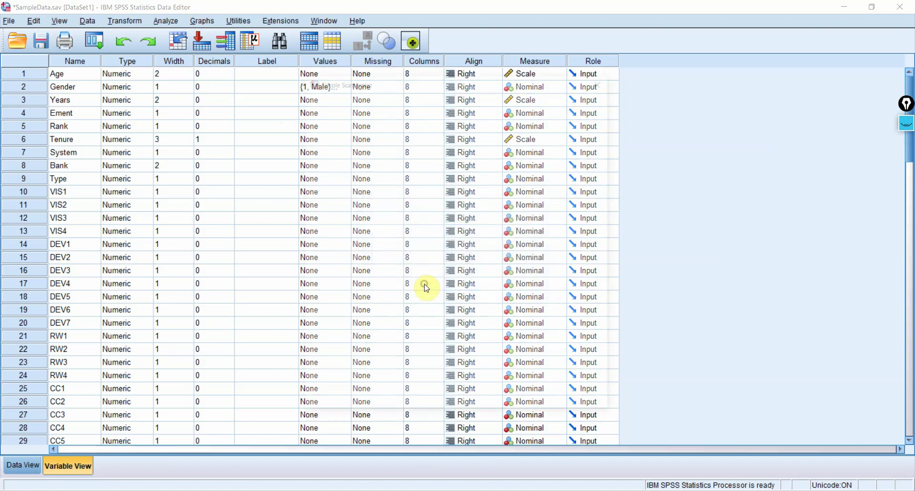
{"action": "left_click_drag", "start_coordinate": [393, 130], "coordinate": [394, 317]}
{"action": "left_click", "coordinate": [332, 322]}
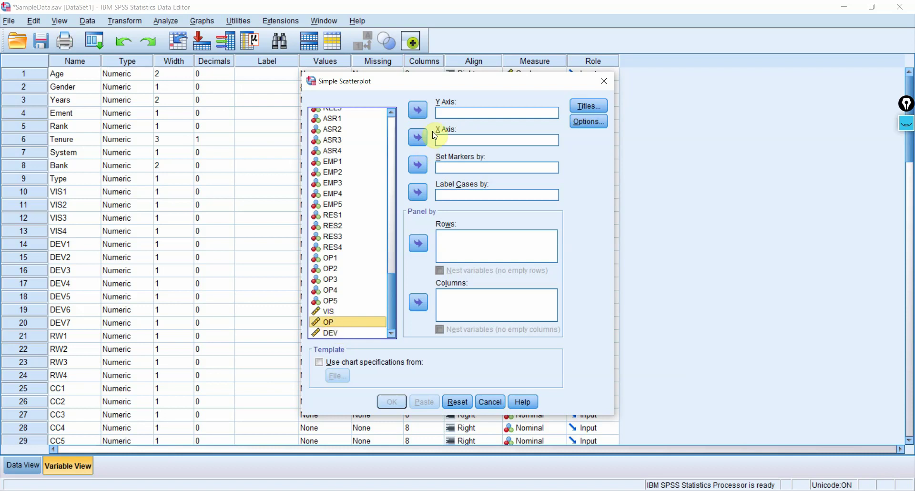
{"action": "left_click", "coordinate": [426, 113]}
{"action": "left_click", "coordinate": [322, 322]}
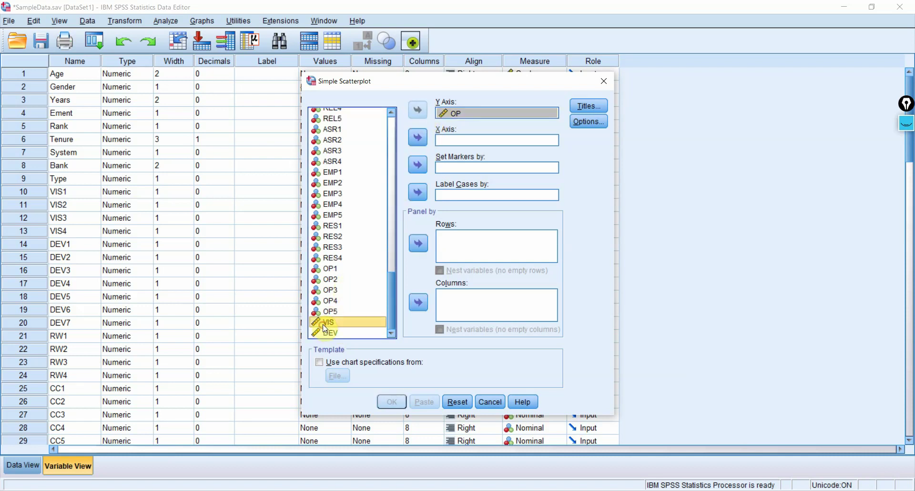
{"action": "left_click", "coordinate": [417, 137]}
{"action": "left_click", "coordinate": [395, 397]}
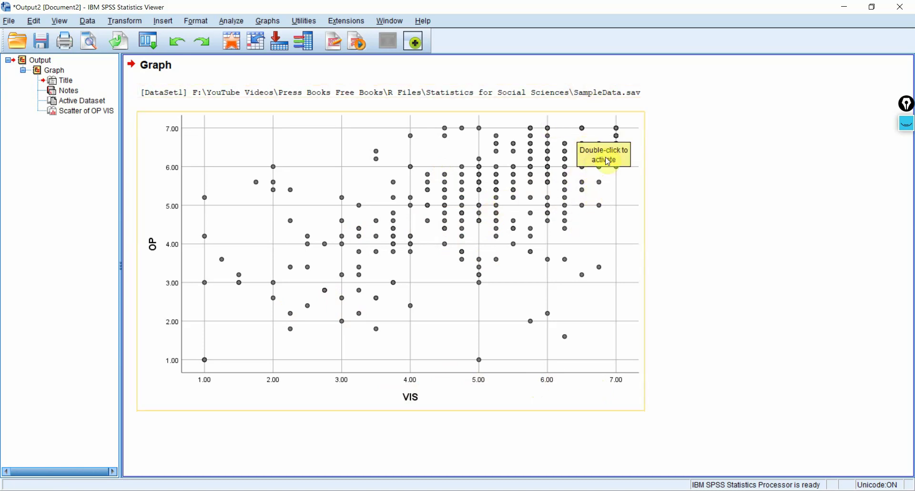
{"action": "left_click", "coordinate": [381, 165]}
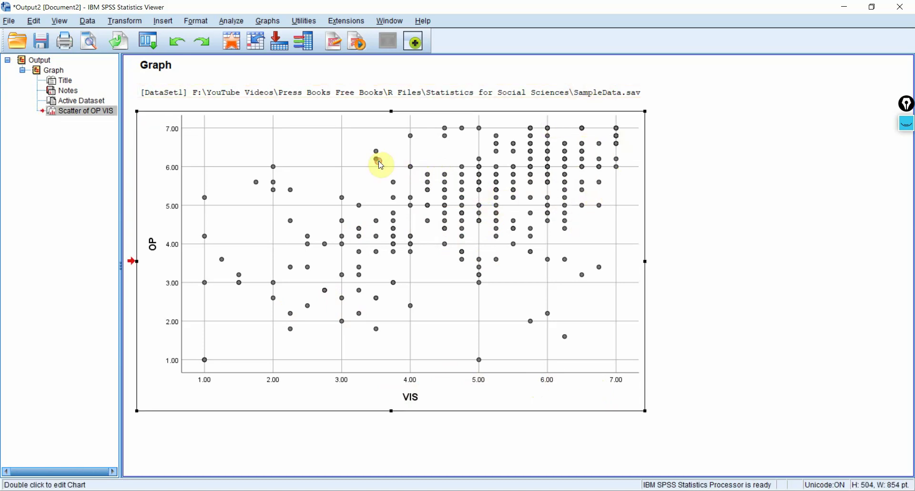
Step: In Chart Editor, add a total linear fit line (y=2.2+0.59*x, R² 0.387)
{"action": "double_click", "coordinate": [470, 162]}
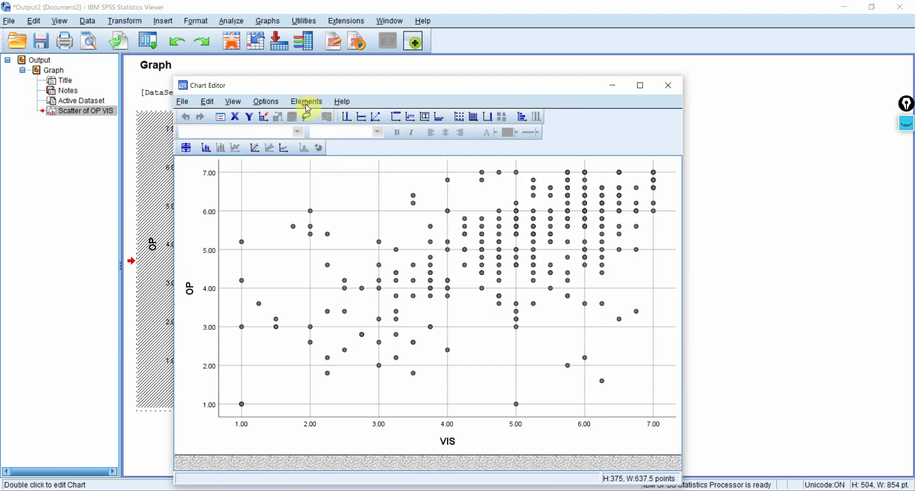
{"action": "left_click", "coordinate": [307, 105]}
{"action": "left_click", "coordinate": [351, 180]}
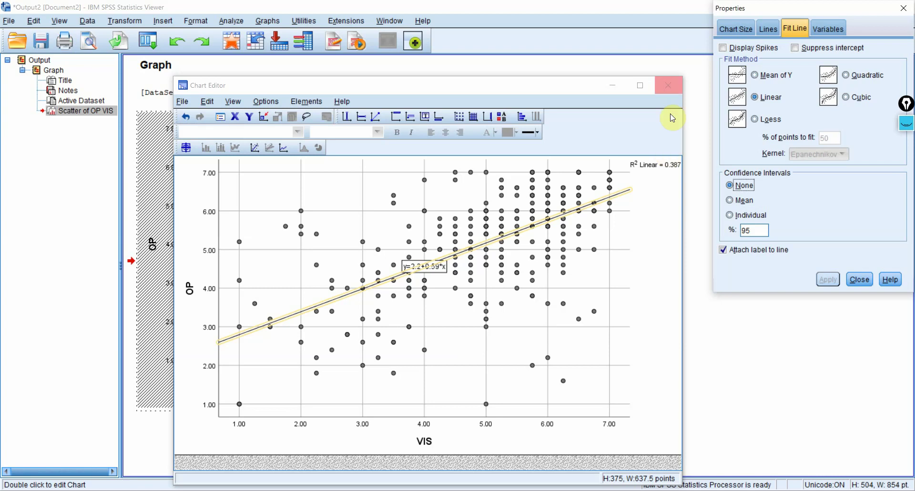
{"action": "left_click", "coordinate": [668, 85]}
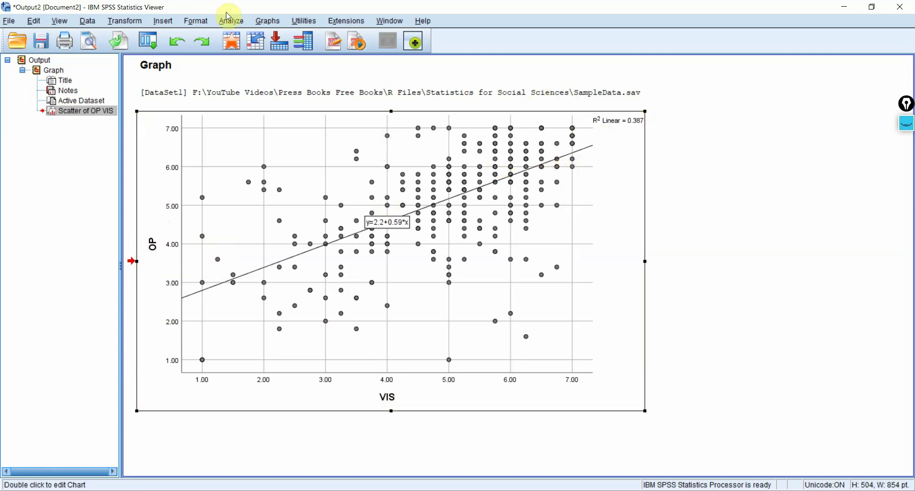
{"action": "left_click", "coordinate": [265, 24]}
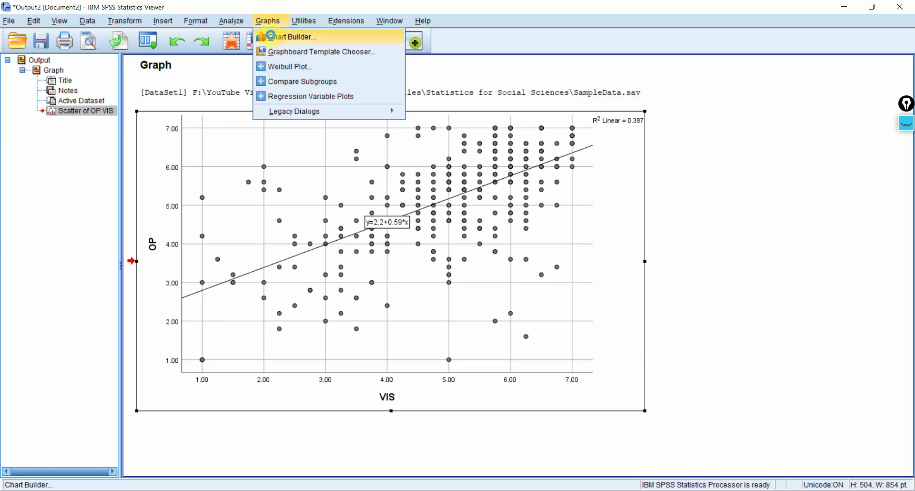
Step: In Chart Builder, start a Simple Scatter with Fit Line using OP on Y and VIS on X
{"action": "left_click", "coordinate": [271, 37]}
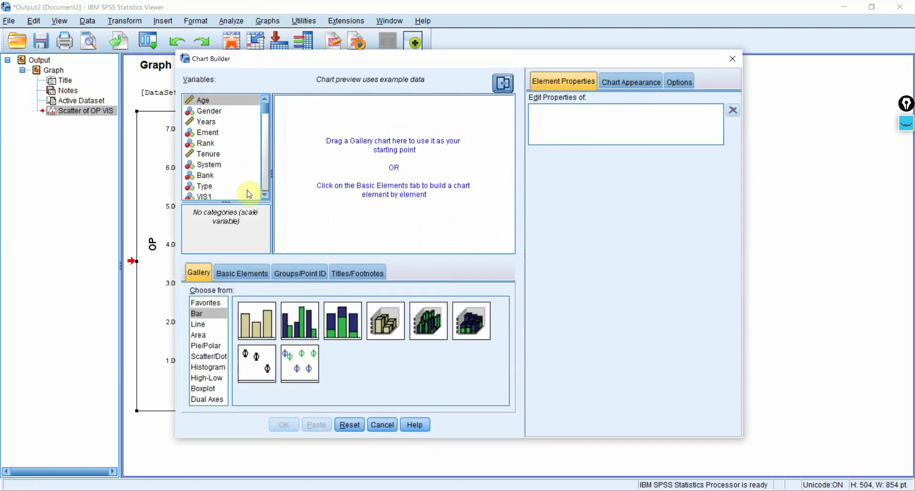
{"action": "left_click", "coordinate": [209, 356]}
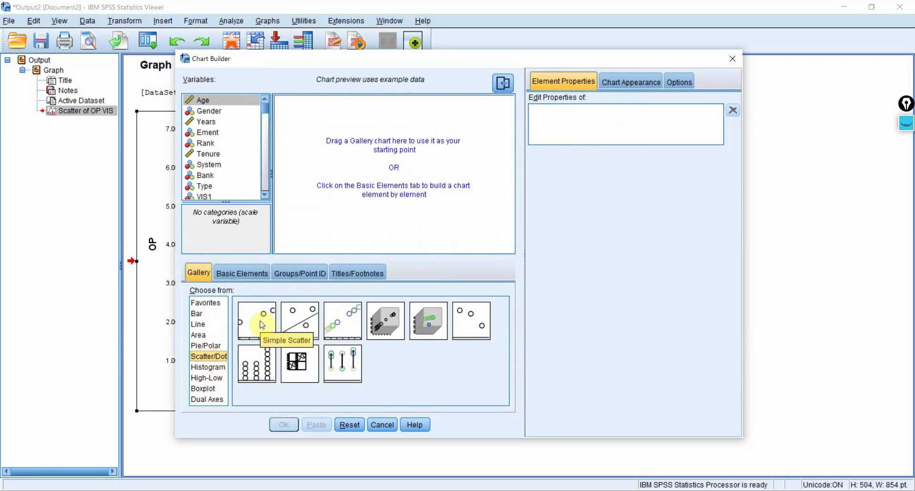
{"action": "double_click", "coordinate": [304, 328]}
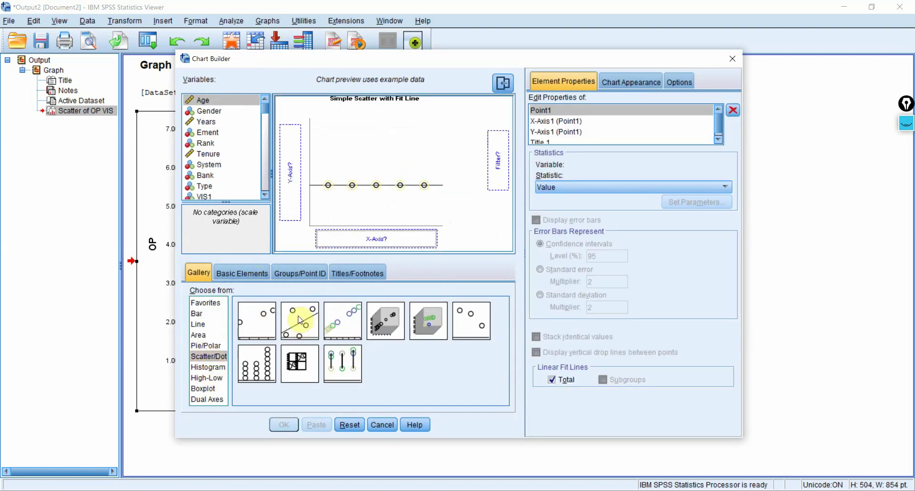
{"action": "left_click_drag", "start_coordinate": [264, 110], "coordinate": [291, 162]}
{"action": "left_click", "coordinate": [202, 183]}
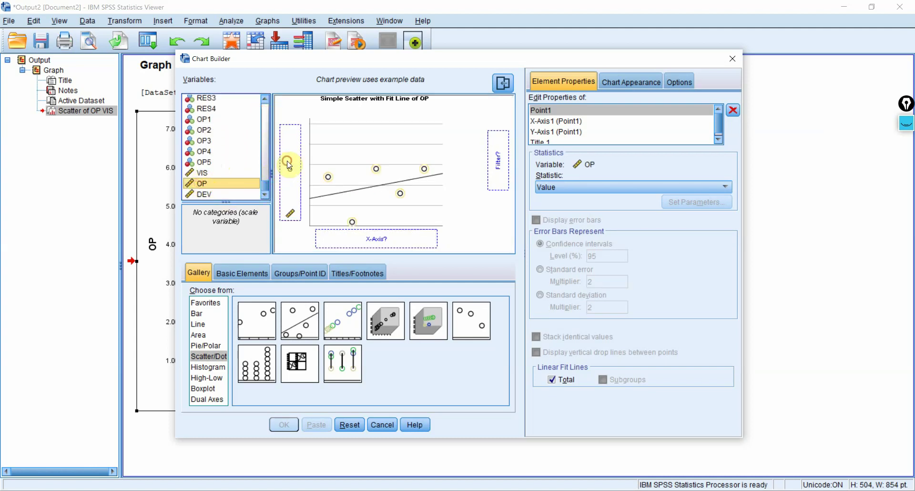
{"action": "left_click", "coordinate": [197, 175]}
{"action": "left_click_drag", "start_coordinate": [195, 177], "coordinate": [355, 240]}
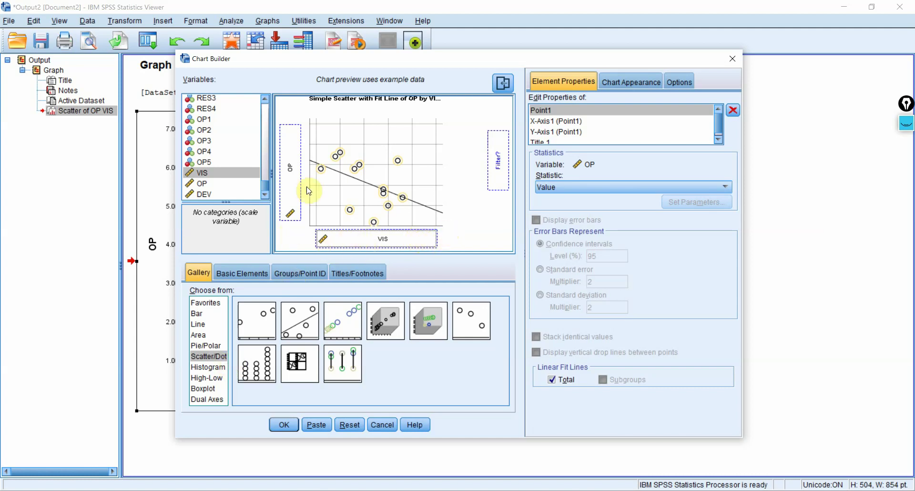
Step: Review the X and Y axis properties and Y-versus-X layout, then build the chart
{"action": "left_click", "coordinate": [570, 121]}
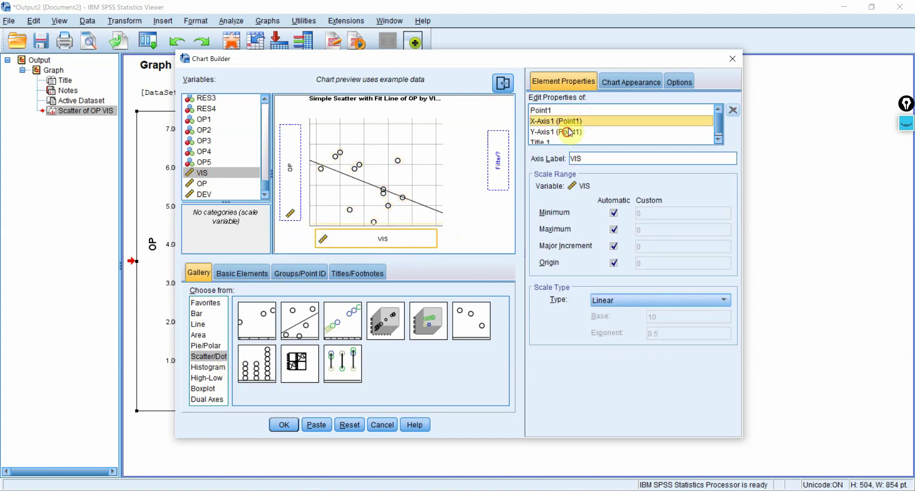
{"action": "left_click", "coordinate": [570, 132]}
{"action": "left_click", "coordinate": [246, 273]}
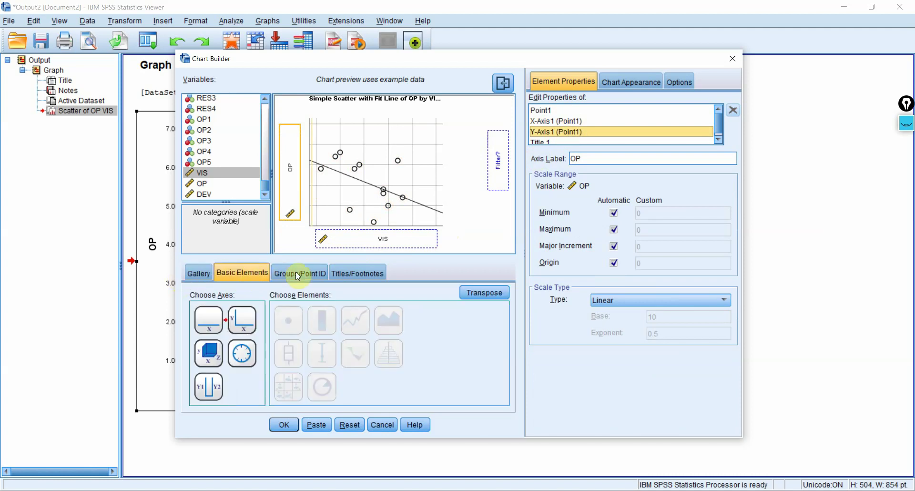
{"action": "left_click", "coordinate": [241, 318]}
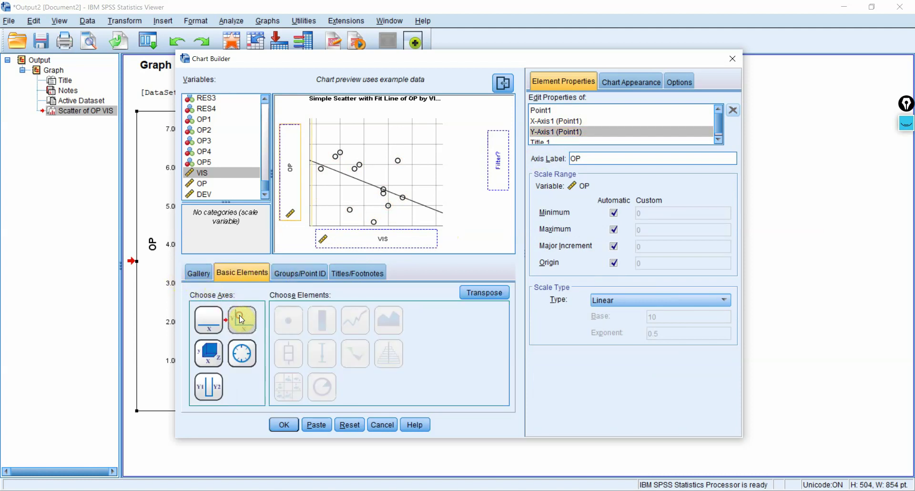
{"action": "left_click", "coordinate": [193, 267]}
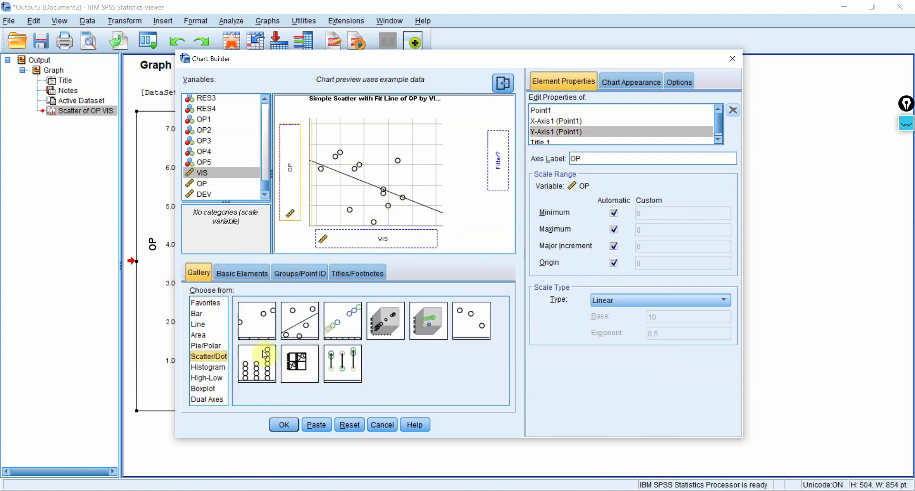
{"action": "left_click", "coordinate": [291, 424]}
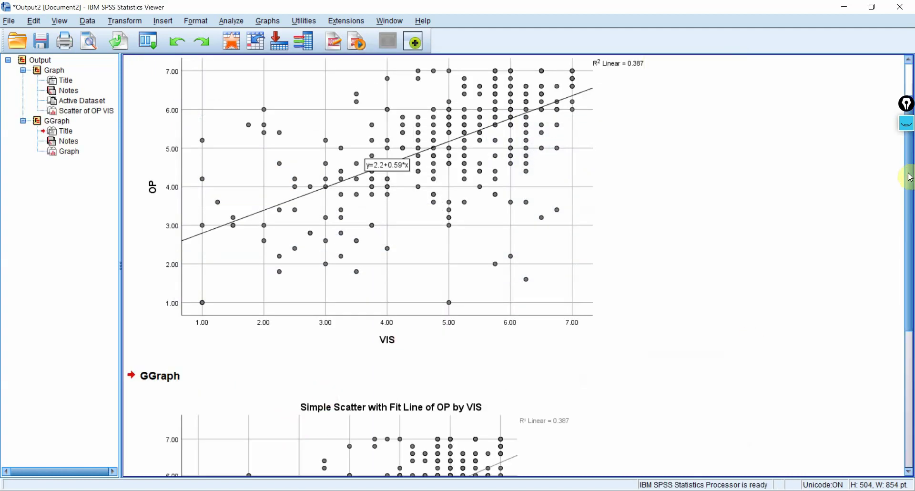
Step: Scroll through the output comparing both OP-by-VIS scatterplots (R² Linear = 0.387), then open the Graphs menu
{"action": "scroll", "coordinate": [909, 174], "scroll_direction": "down", "scroll_amount": 5}
{"action": "left_click_drag", "start_coordinate": [910, 282], "coordinate": [911, 142]}
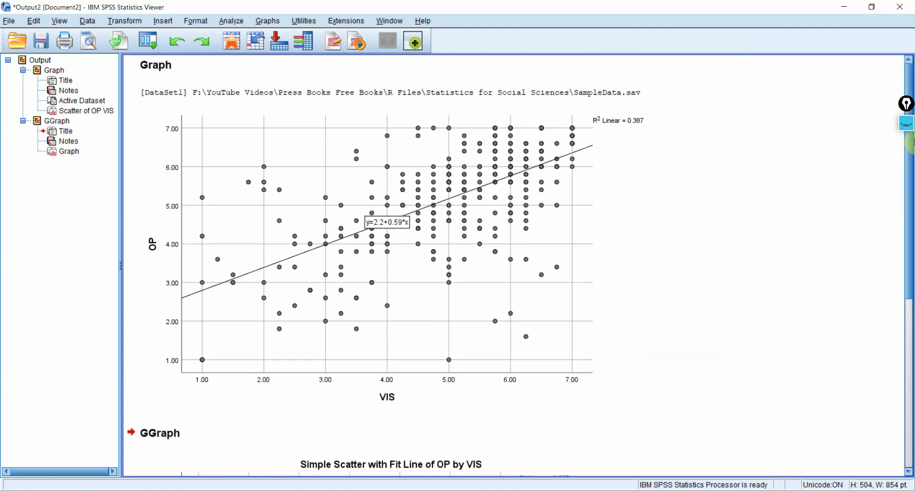
{"action": "scroll", "coordinate": [911, 143], "scroll_direction": "down", "scroll_amount": 5}
{"action": "left_click", "coordinate": [267, 20]}
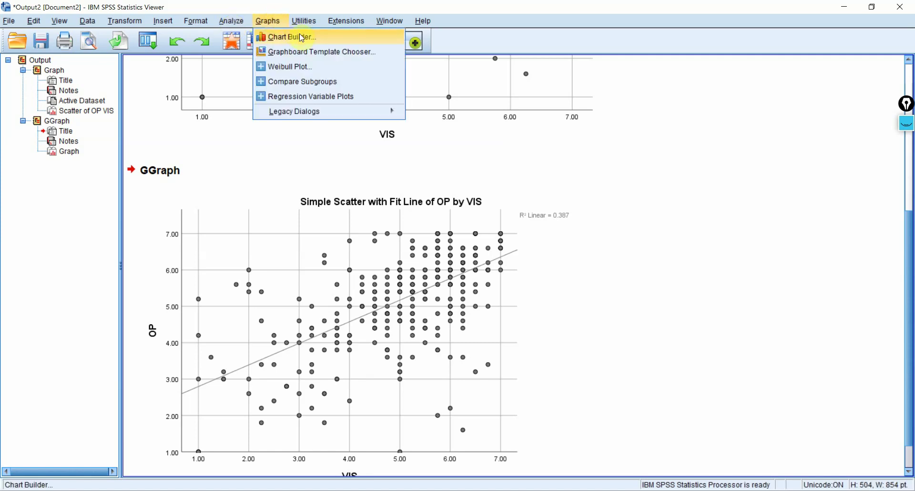